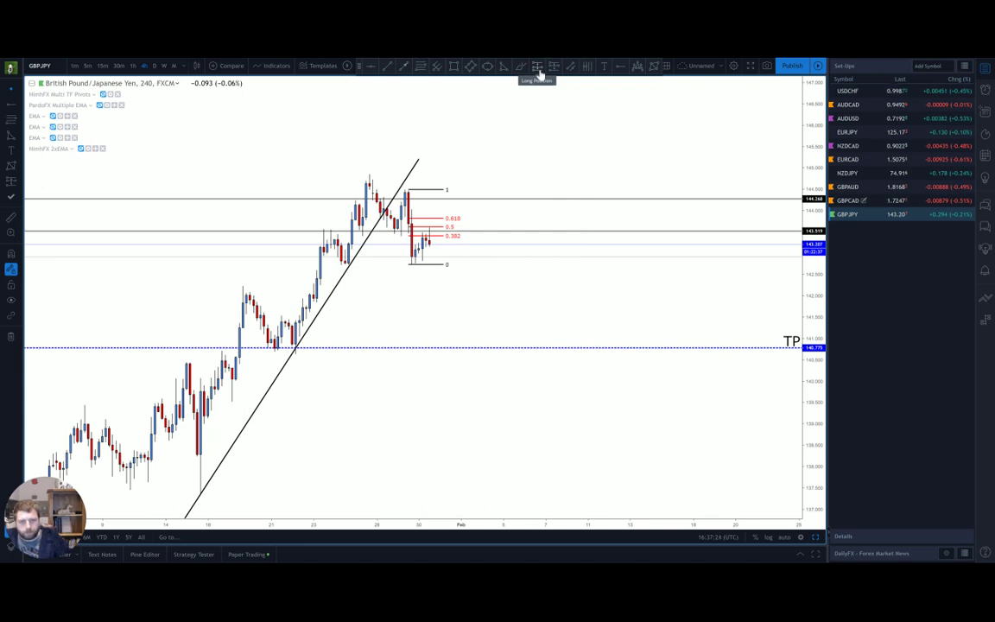
Detach the favourite drawing tools into a floating bar below the top toolbar.
mouse_move(360, 66)
mouse_down()
mouse_move(354, 90)
mouse_move(376, 66)
mouse_up()
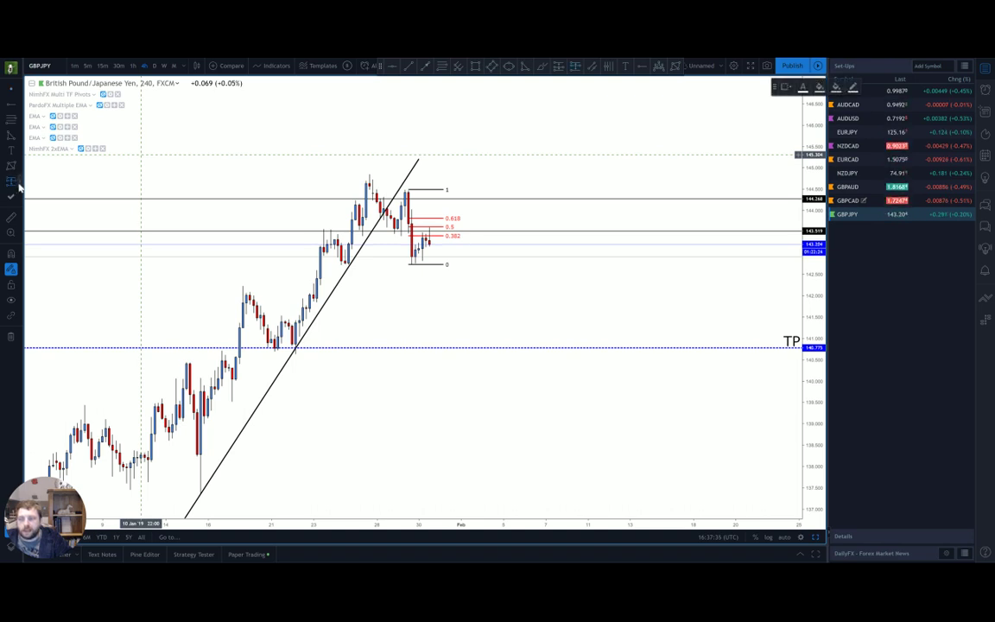
Place a Short Position tool on the GBPJPY chart at entry 143.187.
click(20, 186)
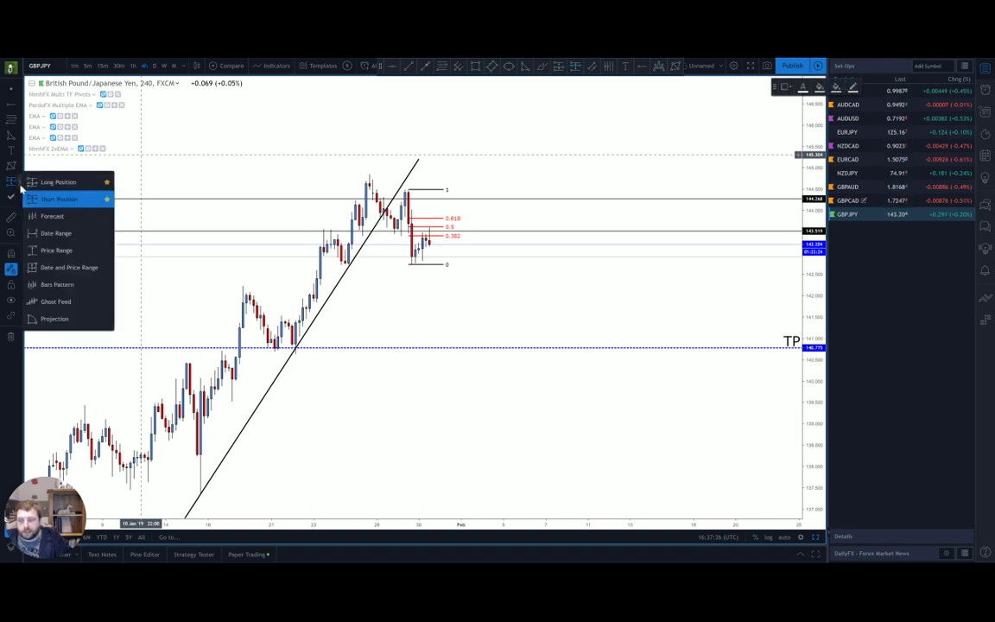
click(66, 202)
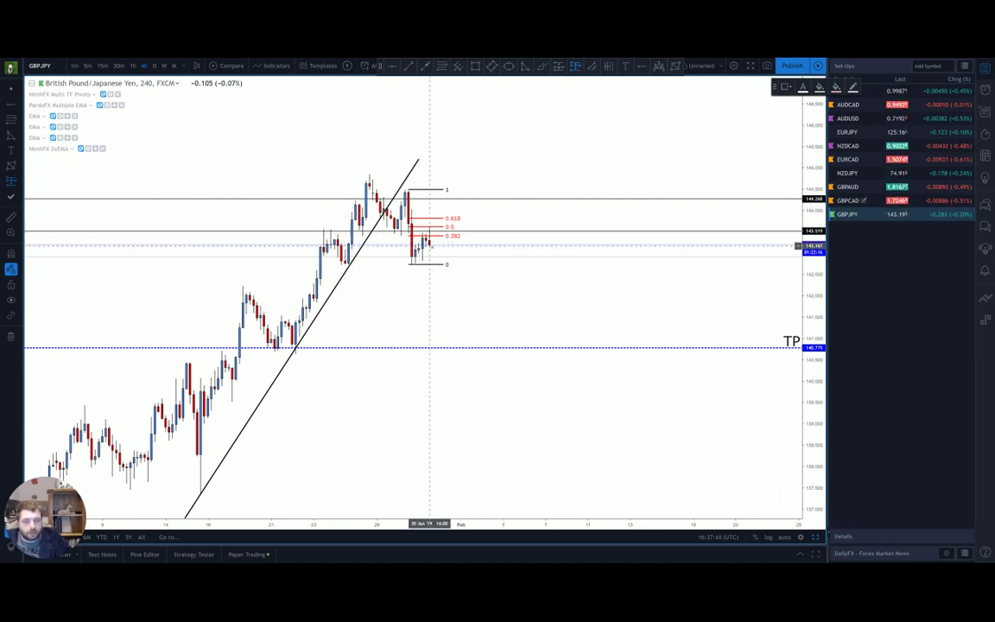
click(500, 245)
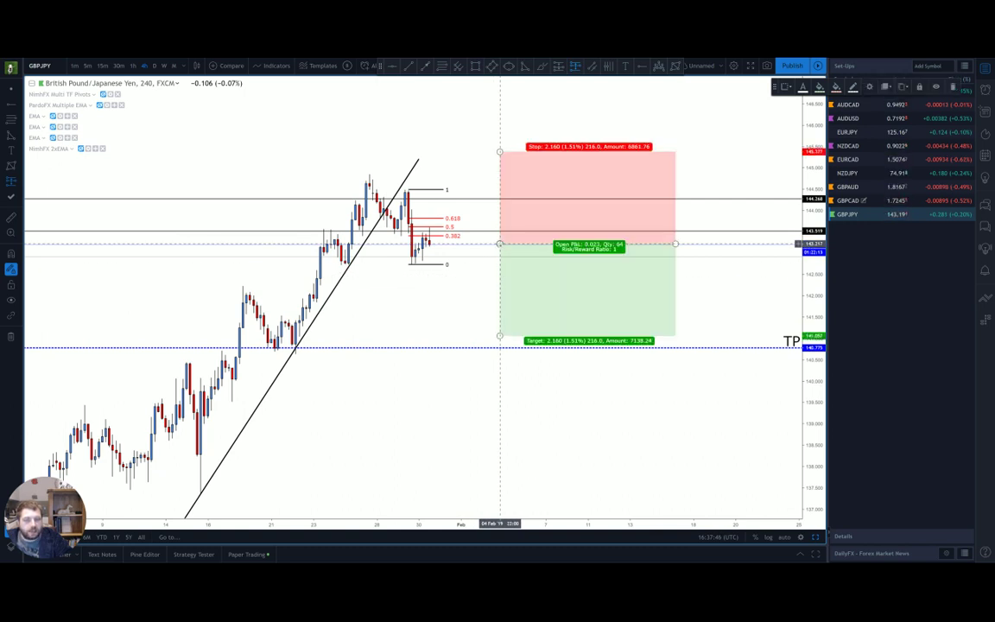
mouse_move(508, 160)
mouse_down()
mouse_move(495, 195)
mouse_move(499, 153)
mouse_up()
click(472, 279)
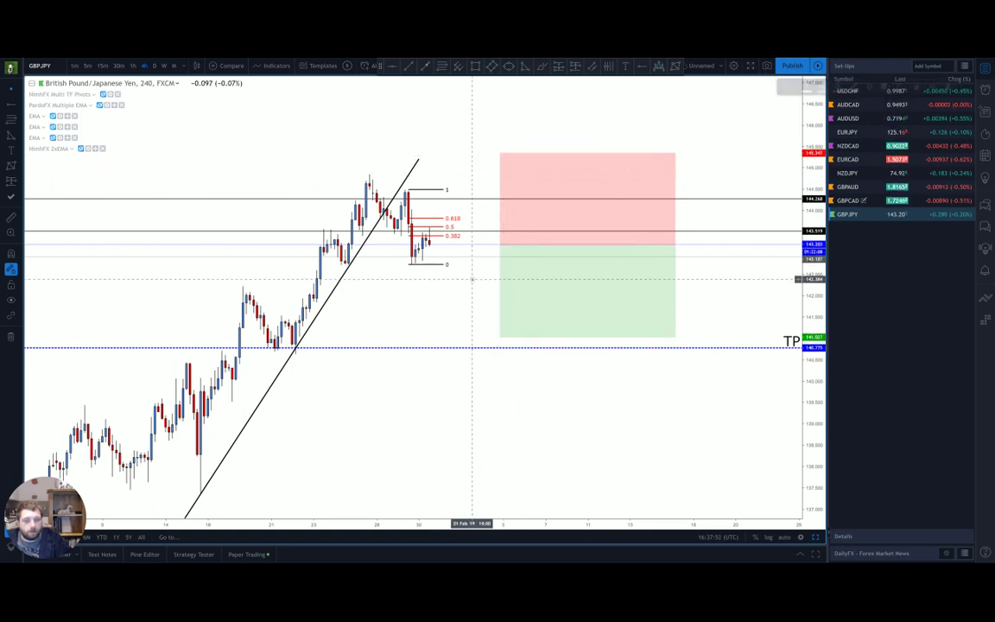
click(547, 218)
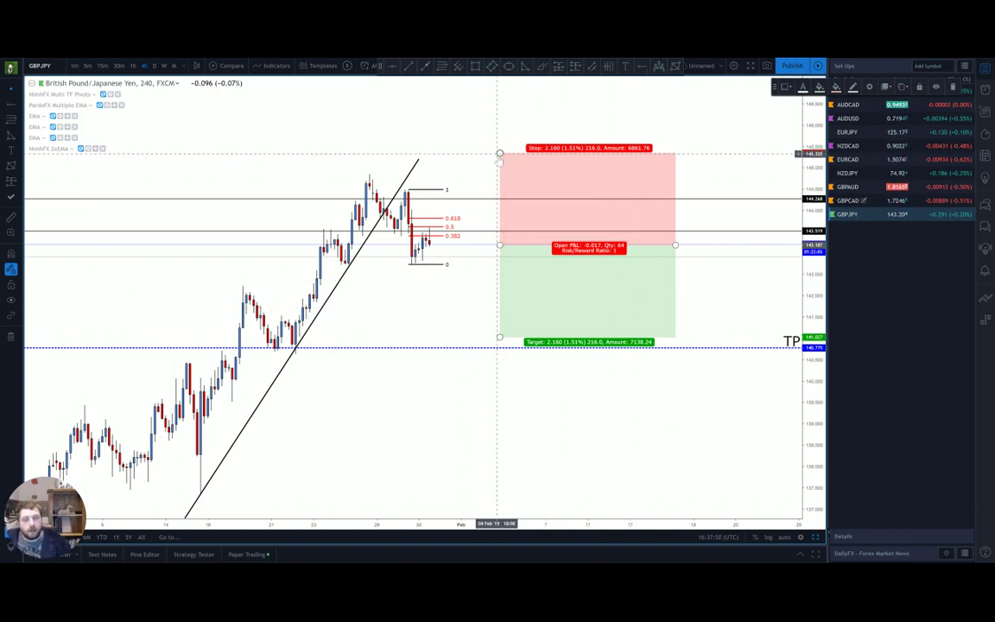
Drag the stop down to about 143.97 and the target onto the 140.769 TP line.
drag(499, 153, 499, 212)
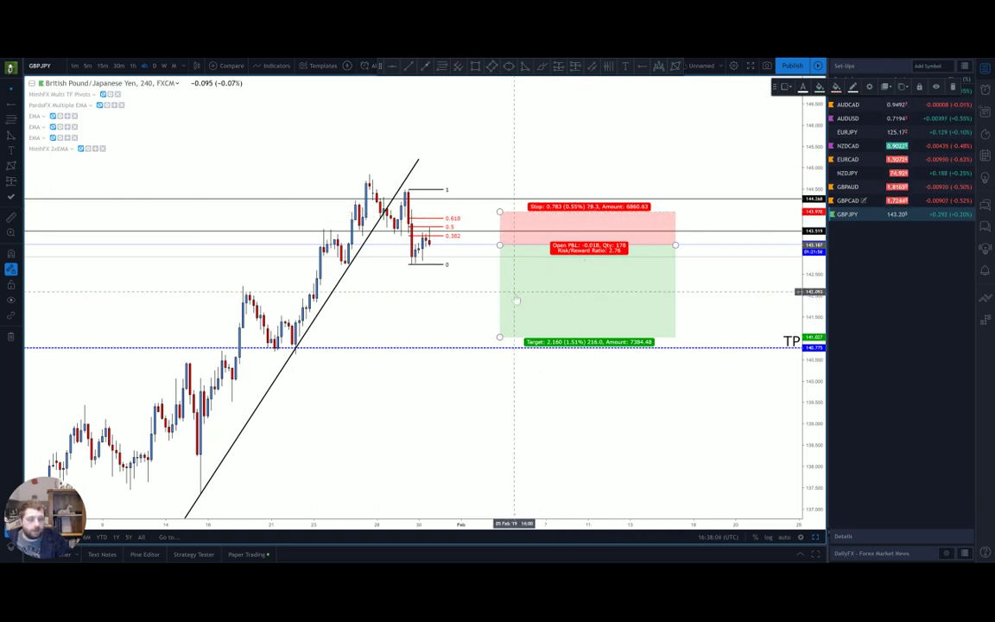
drag(500, 337, 502, 347)
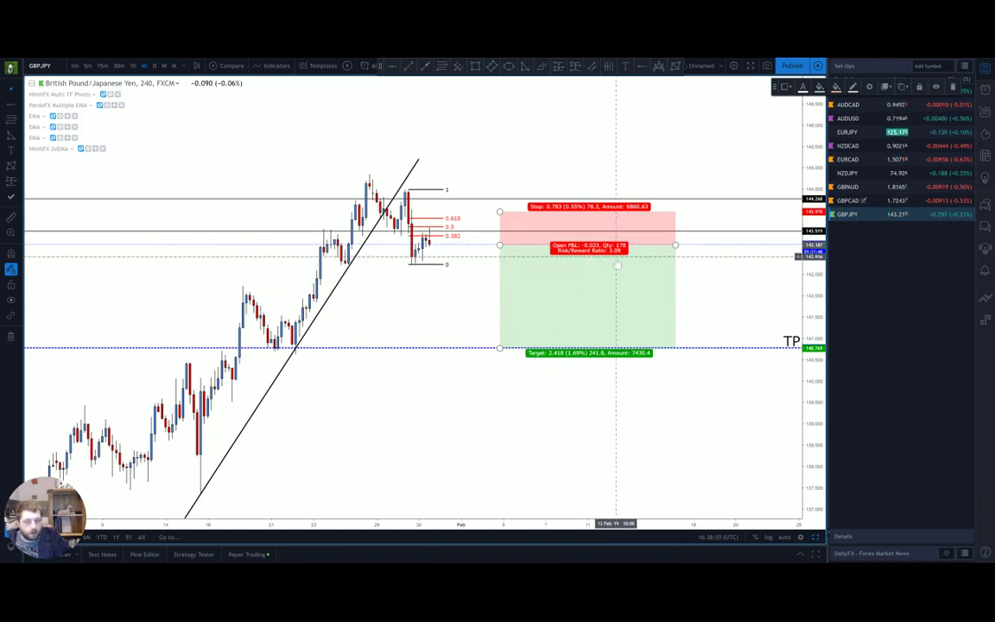
click(552, 196)
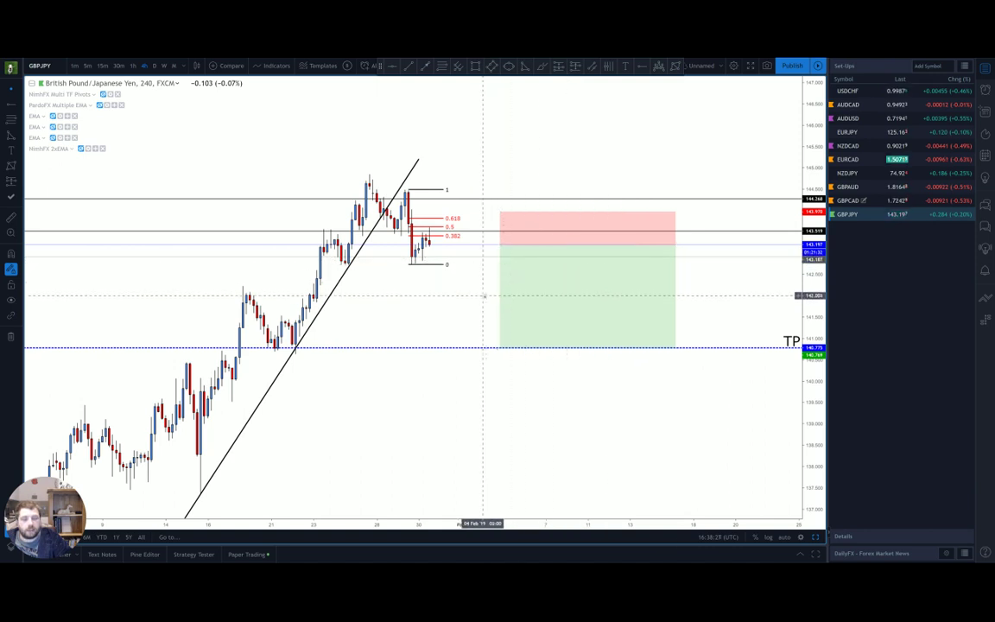
Set the short position's account size to 1000 with 2% risk in its Style settings.
double_click(557, 282)
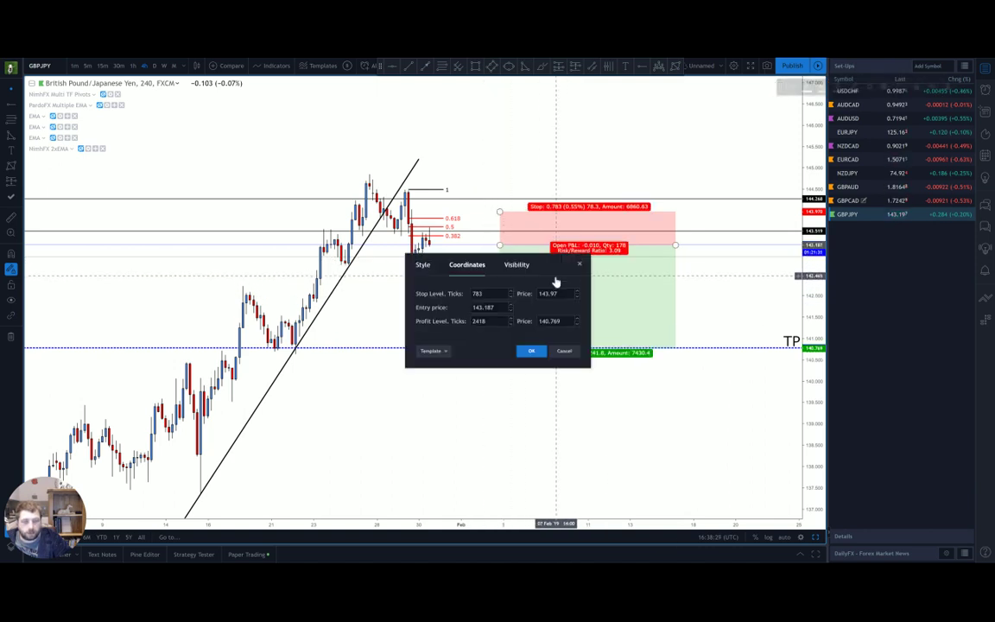
click(423, 266)
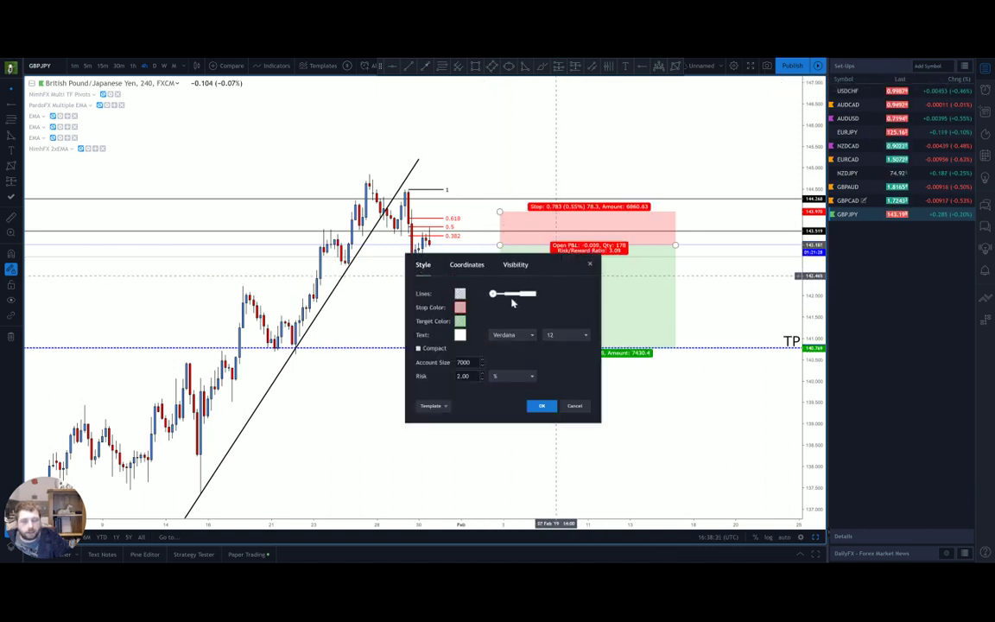
double_click(464, 361)
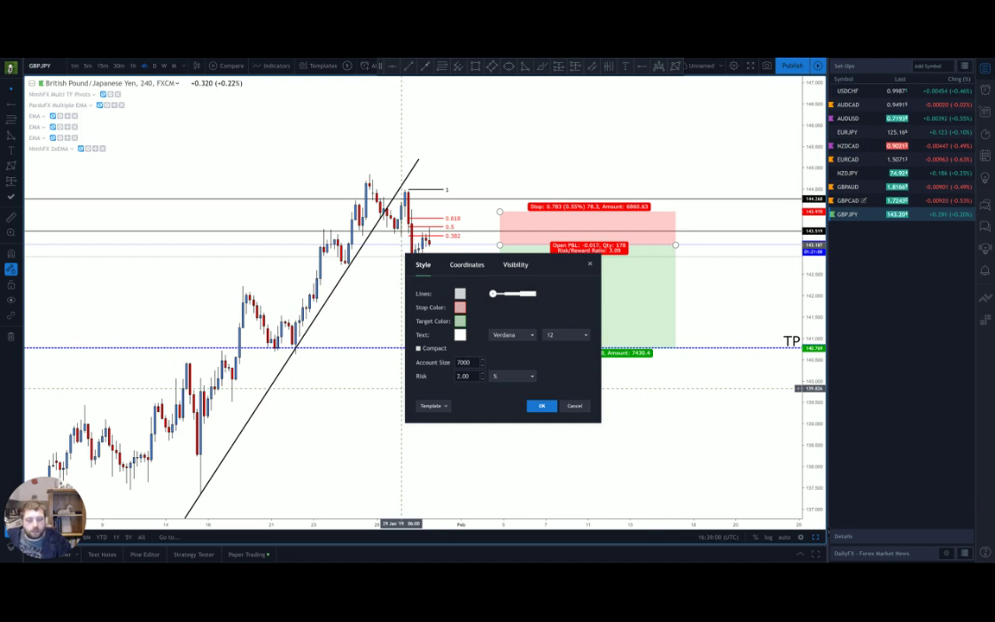
click(464, 376)
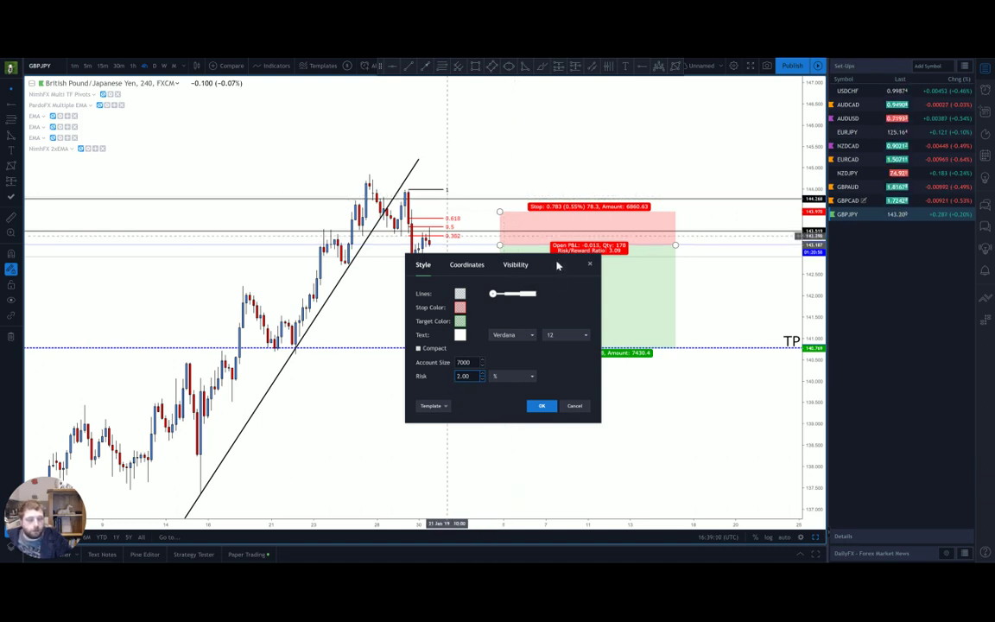
drag(558, 266, 419, 250)
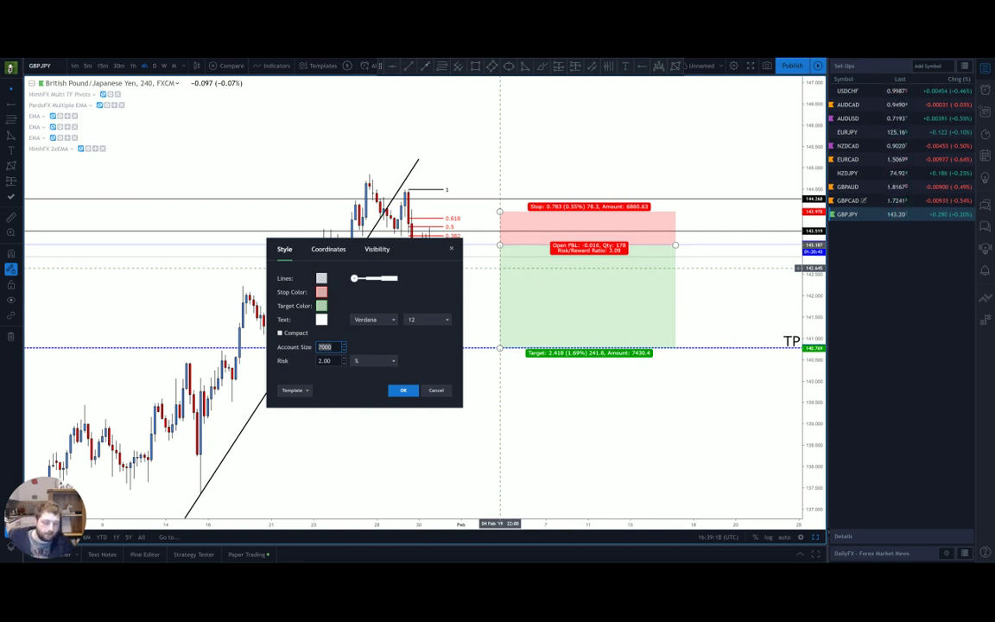
text(1000)
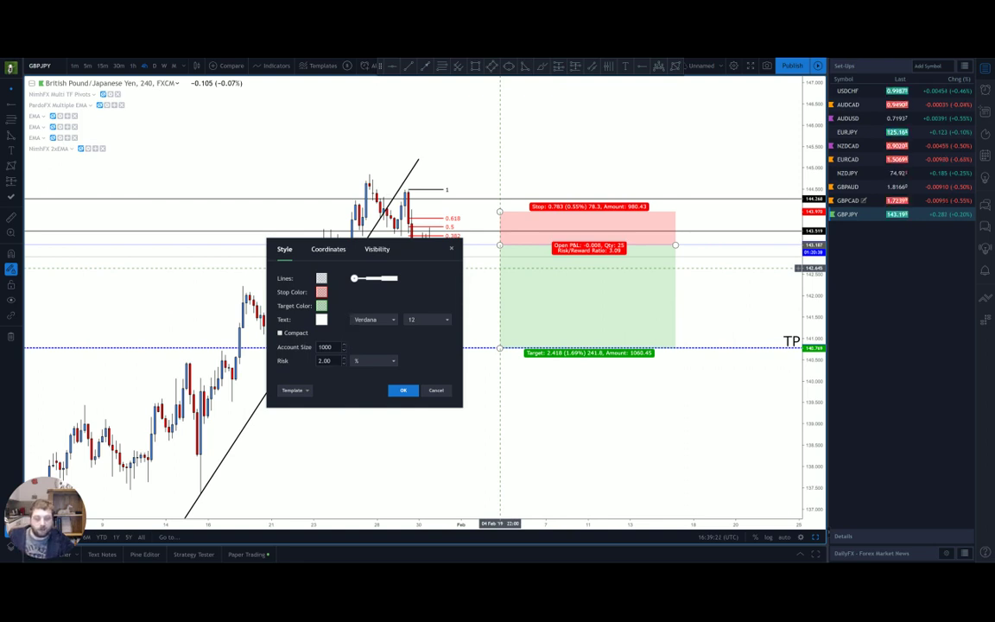
click(406, 390)
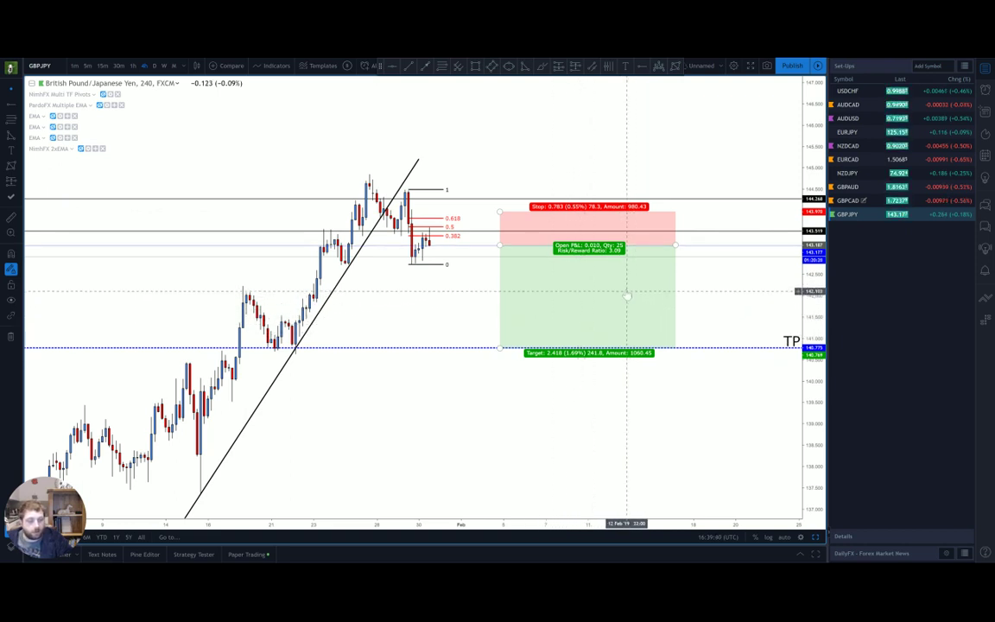
Draw a small pink brush mark and return the short position's target to the TP line at 140.779.
click(558, 284)
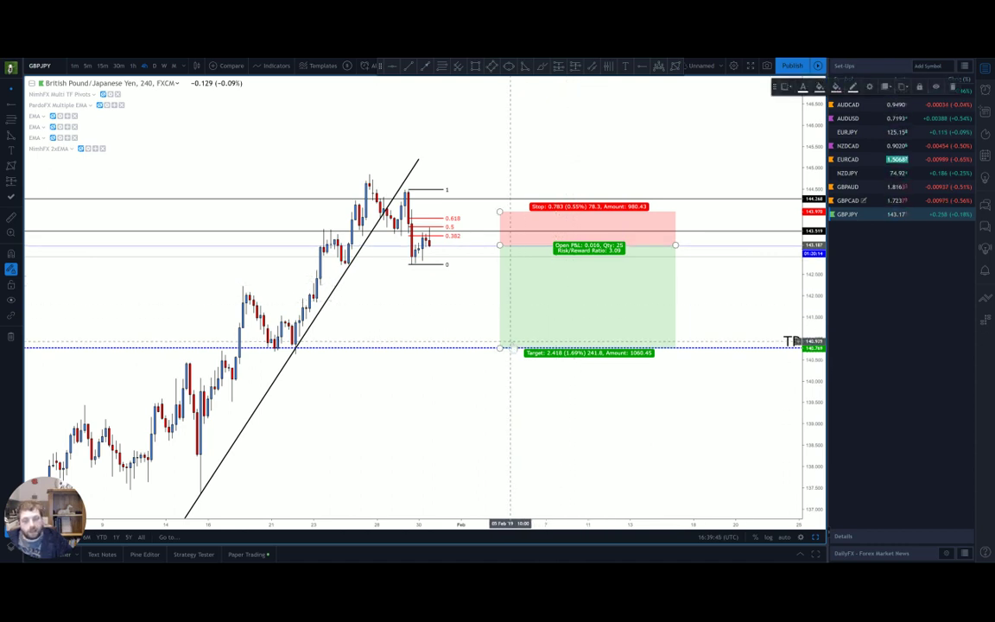
drag(499, 348, 499, 291)
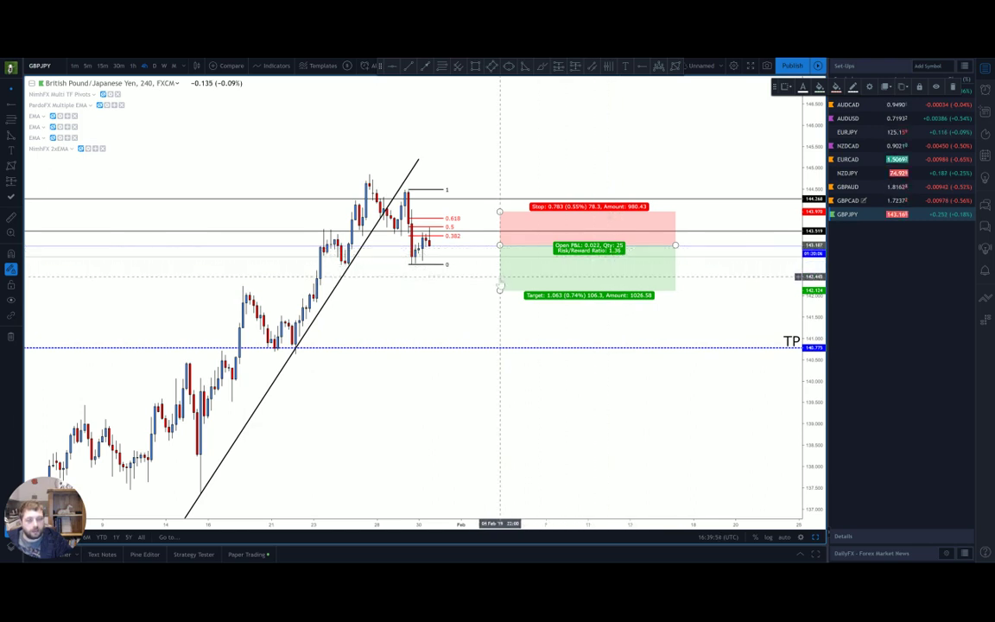
click(590, 67)
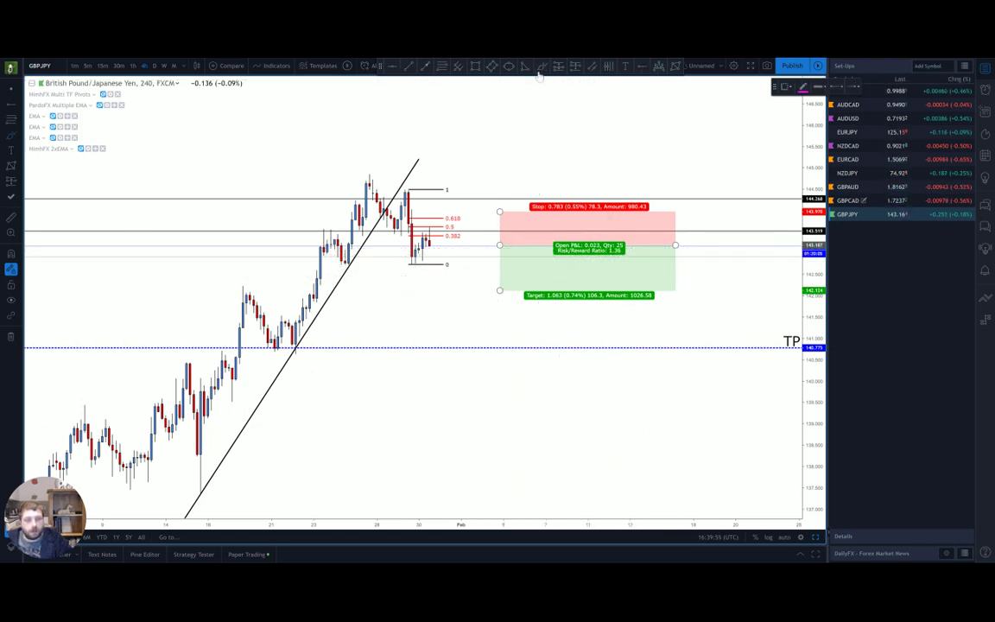
drag(434, 285, 458, 282)
click(502, 285)
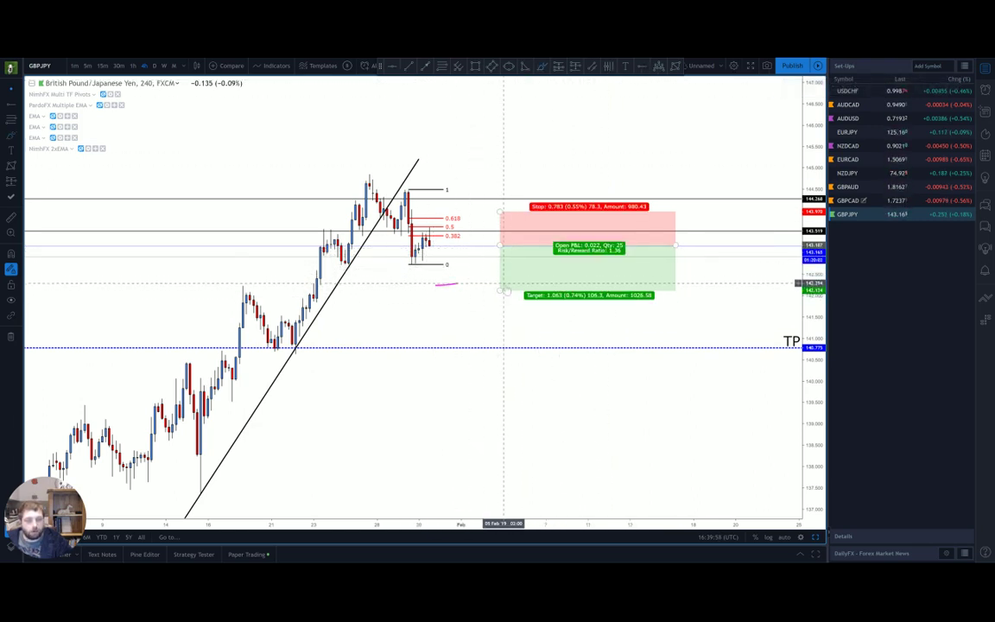
drag(501, 296, 501, 291)
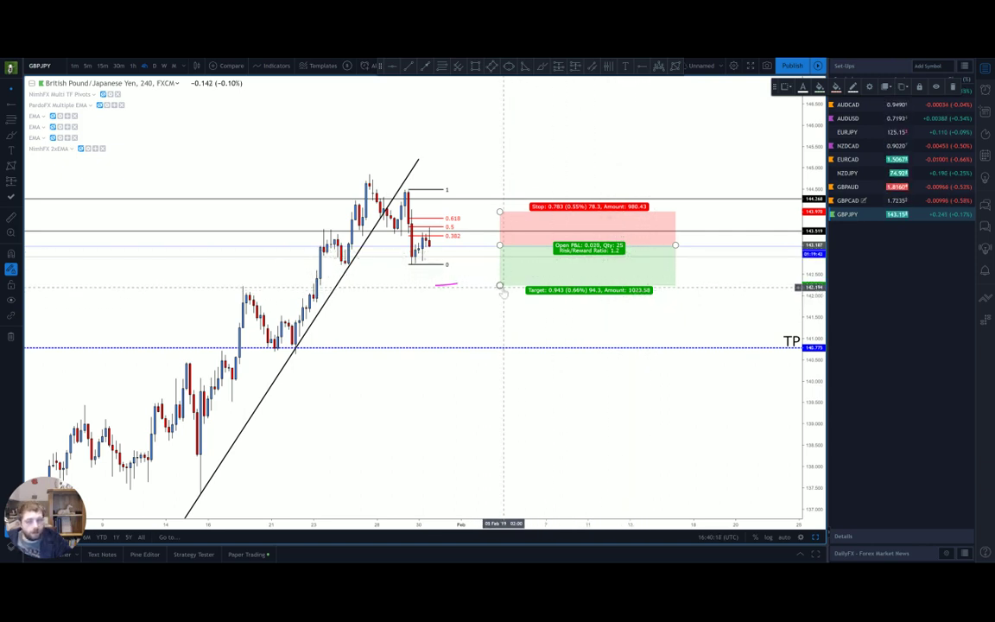
drag(500, 286, 500, 347)
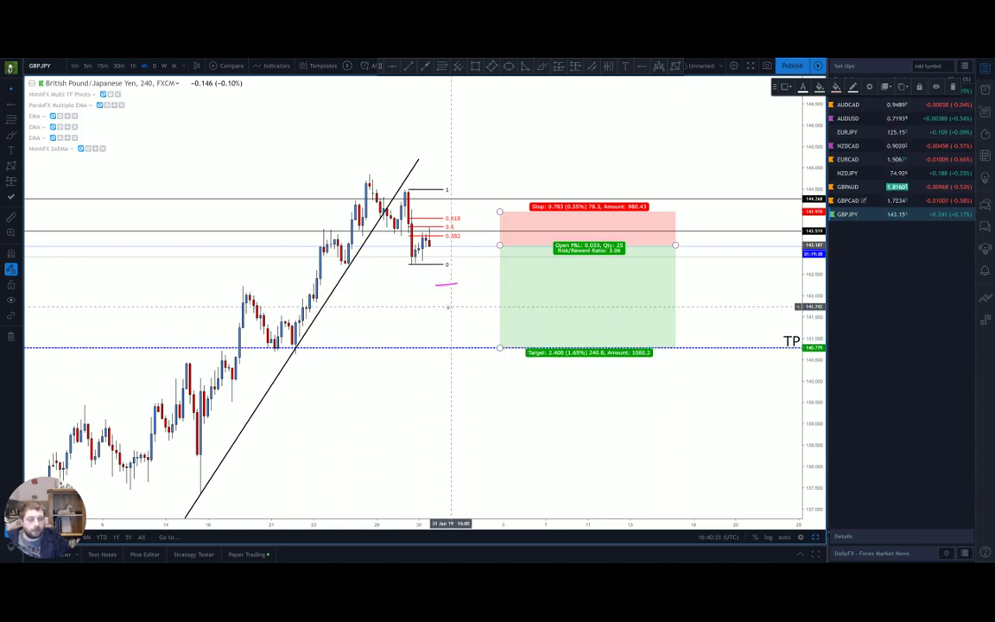
Set the short position's stop price to 144 and profit price to 140.8 in Coordinates.
double_click(609, 269)
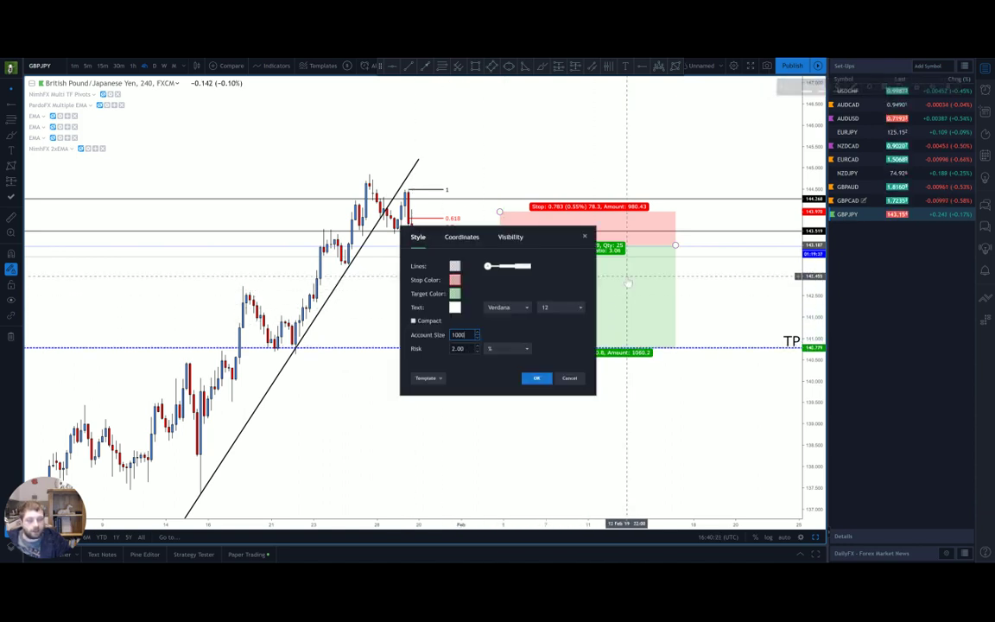
click(464, 238)
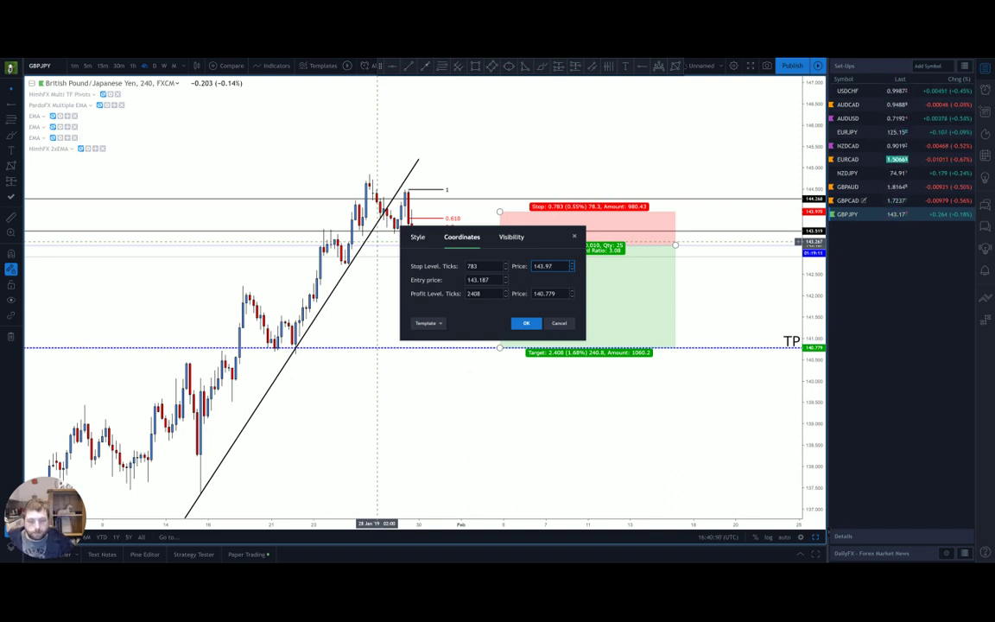
click(472, 266)
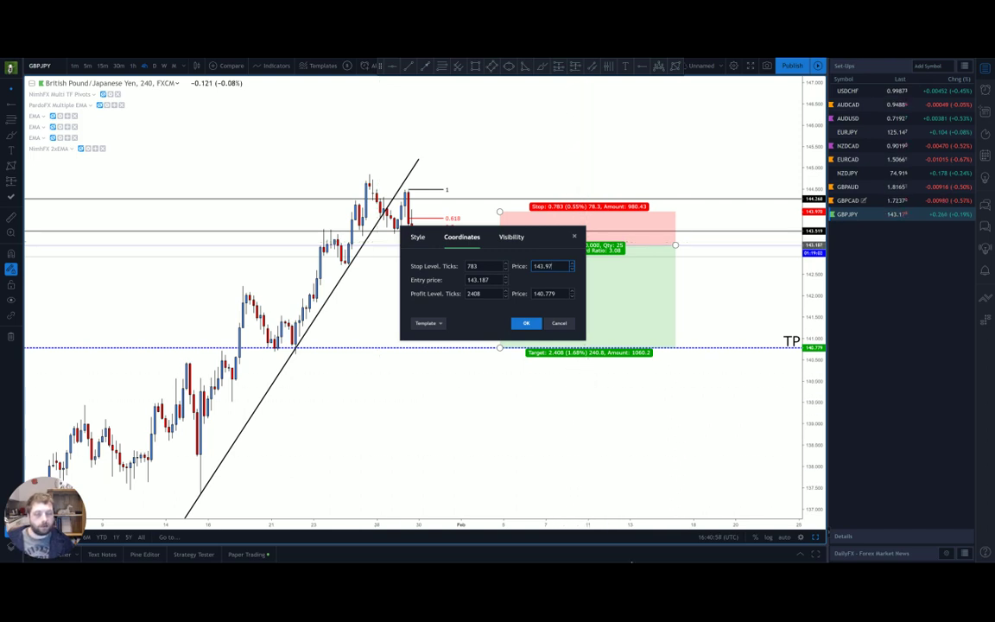
drag(551, 266, 544, 266)
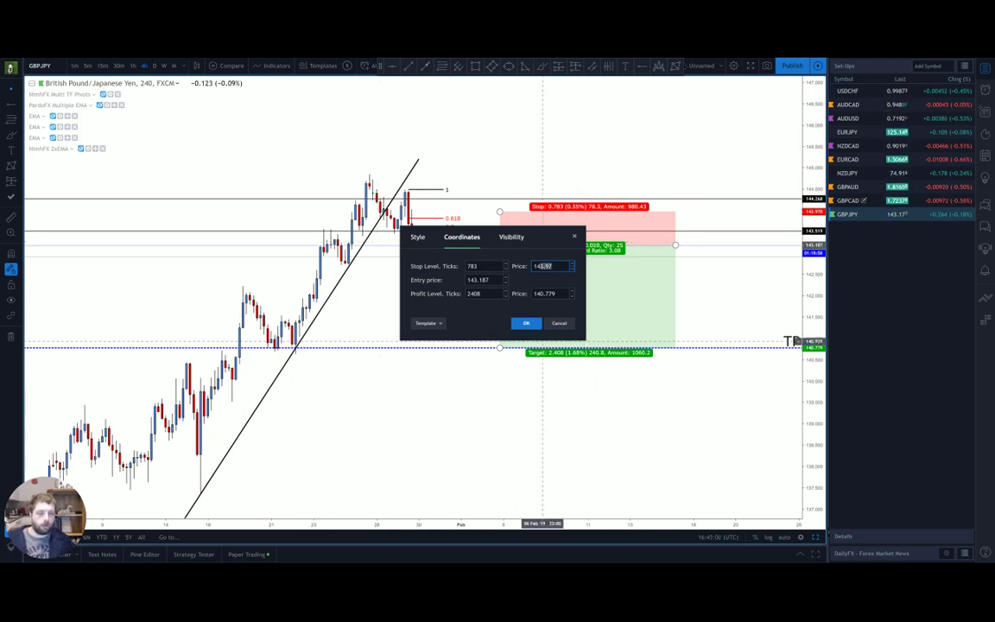
text(144)
click(552, 279)
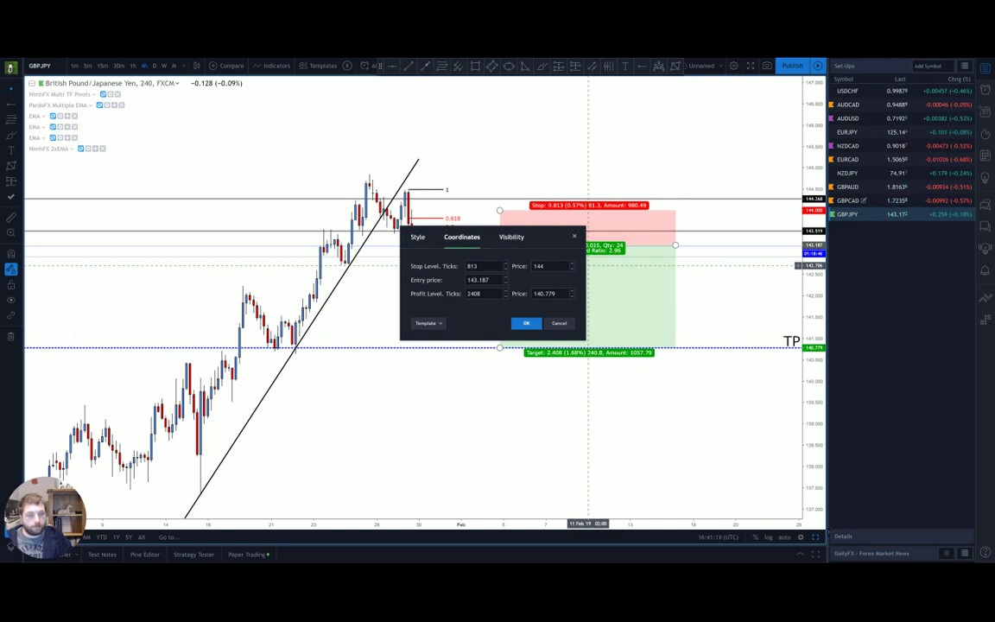
drag(544, 293, 572, 294)
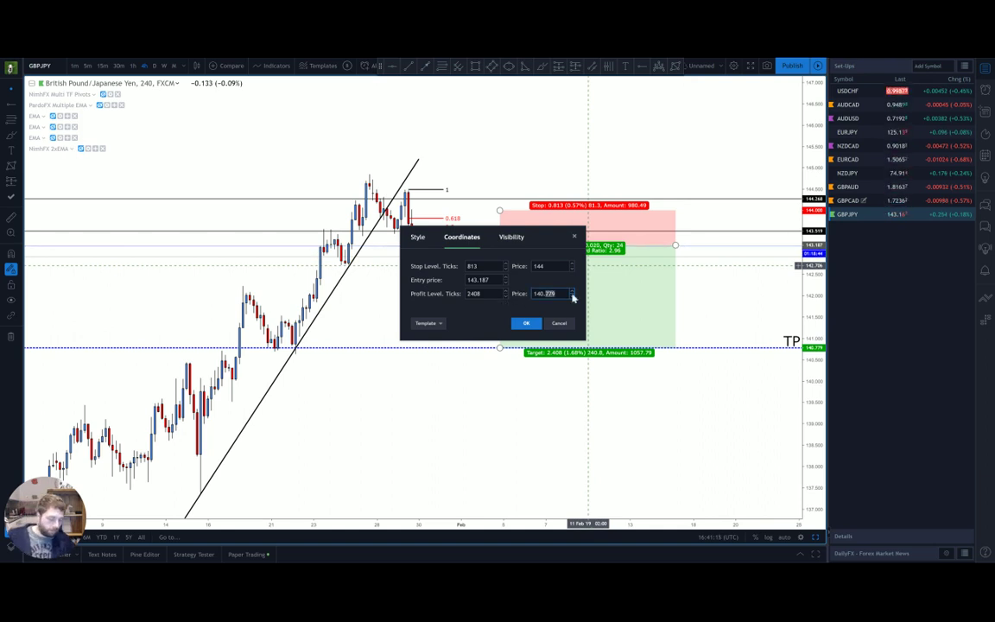
text(8)
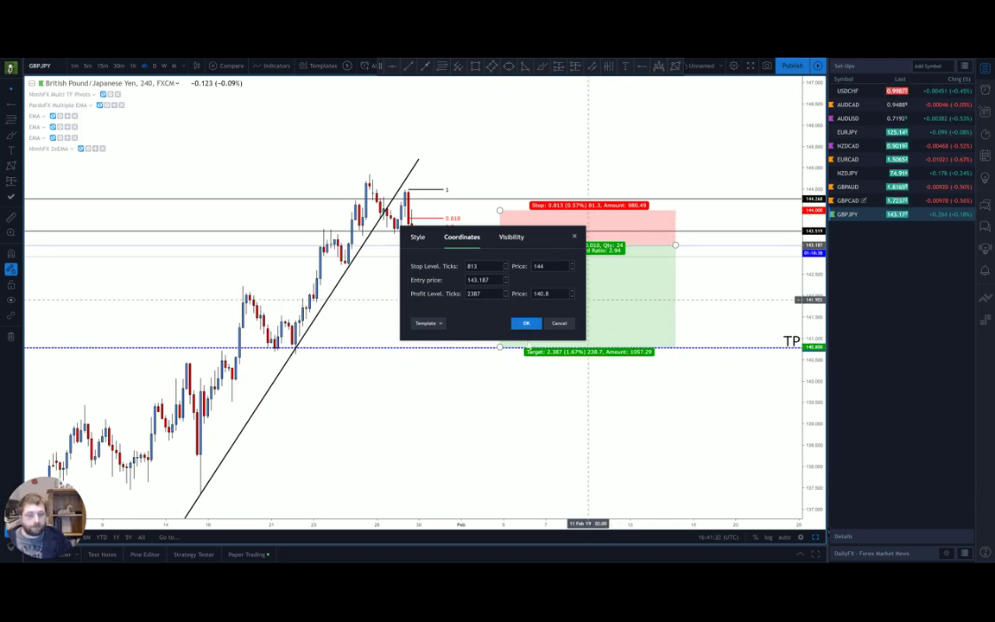
click(528, 324)
right_click(762, 298)
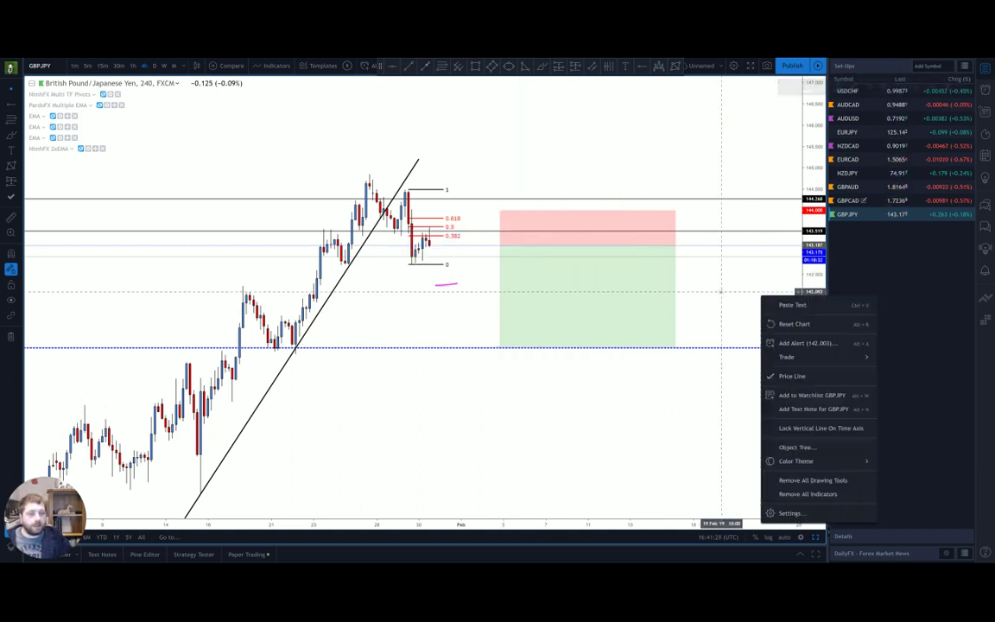
key(Escape)
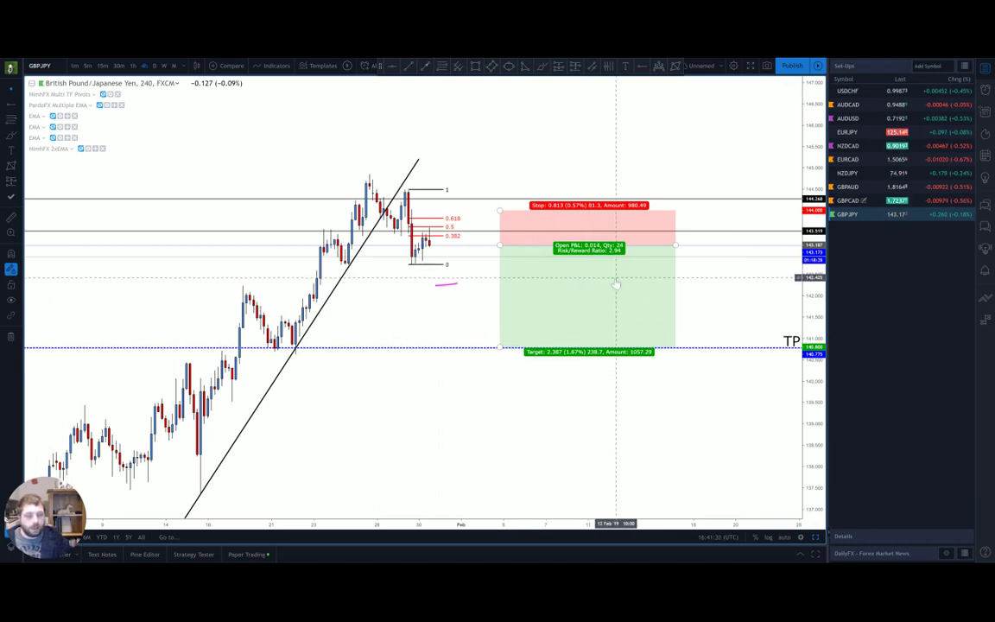
click(598, 285)
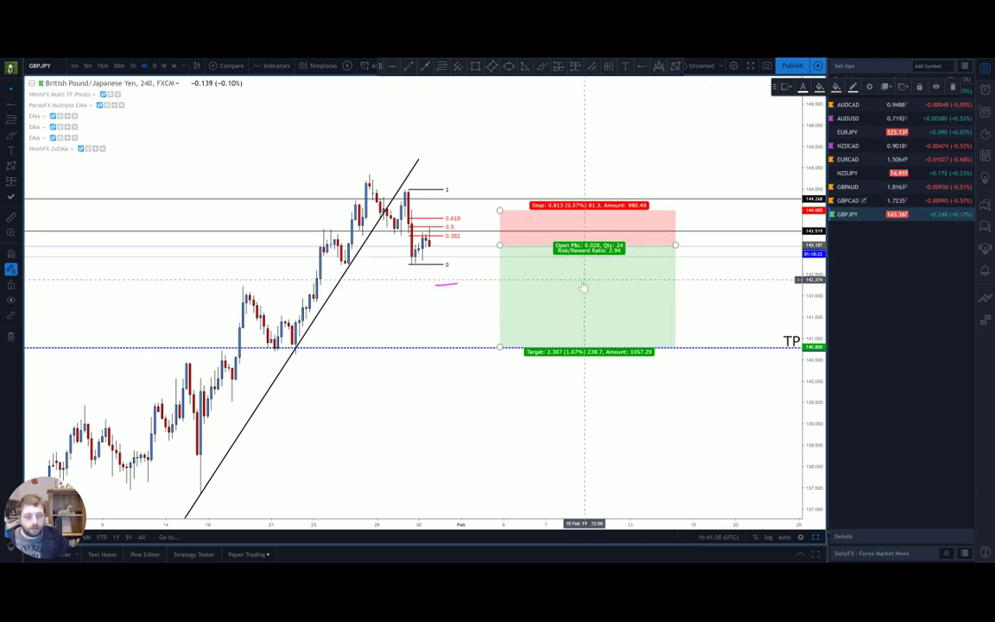
click(707, 282)
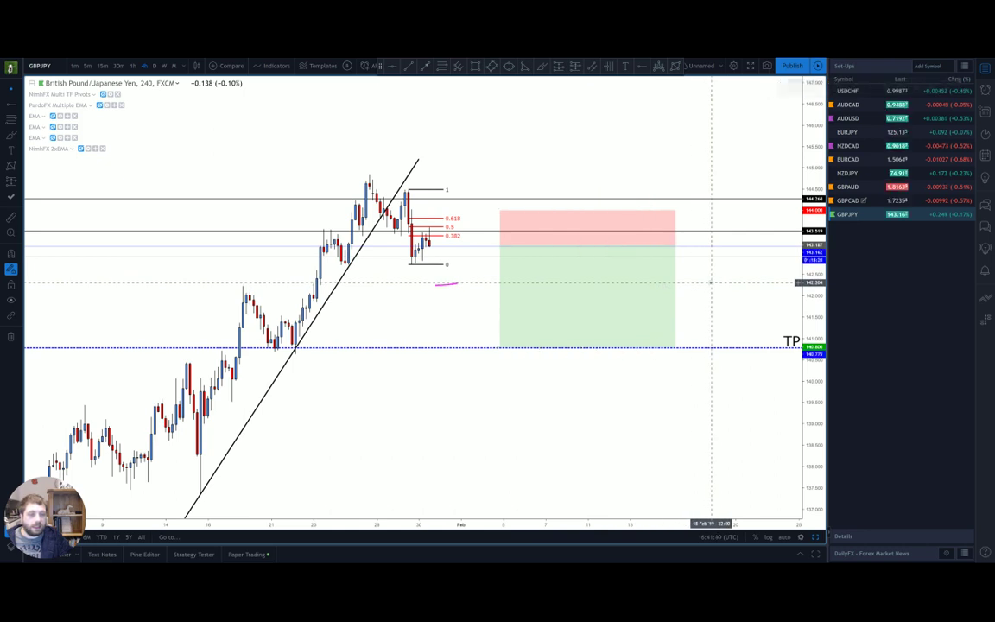
right_click(602, 286)
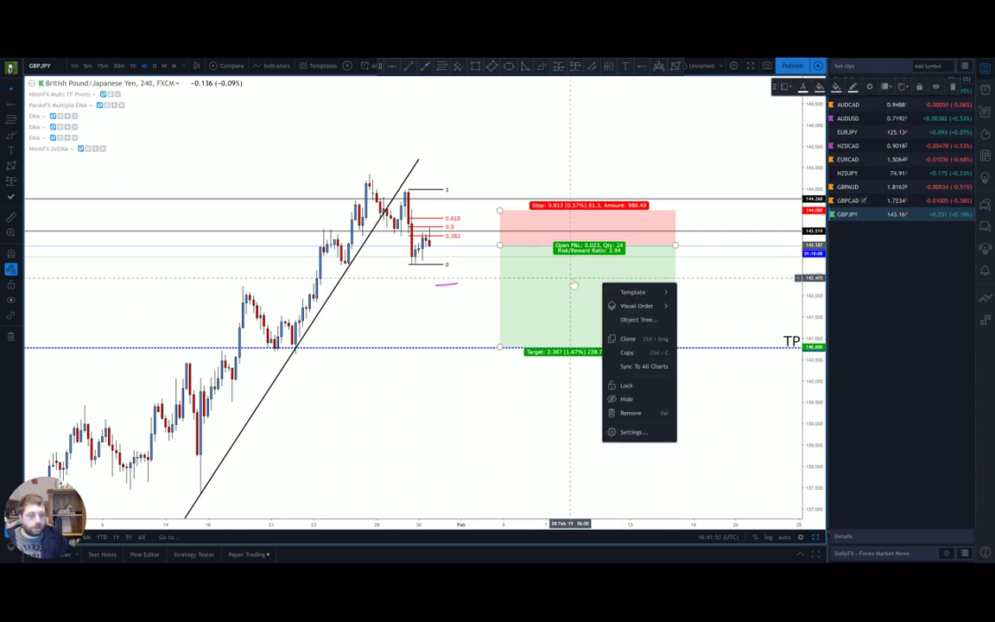
click(682, 316)
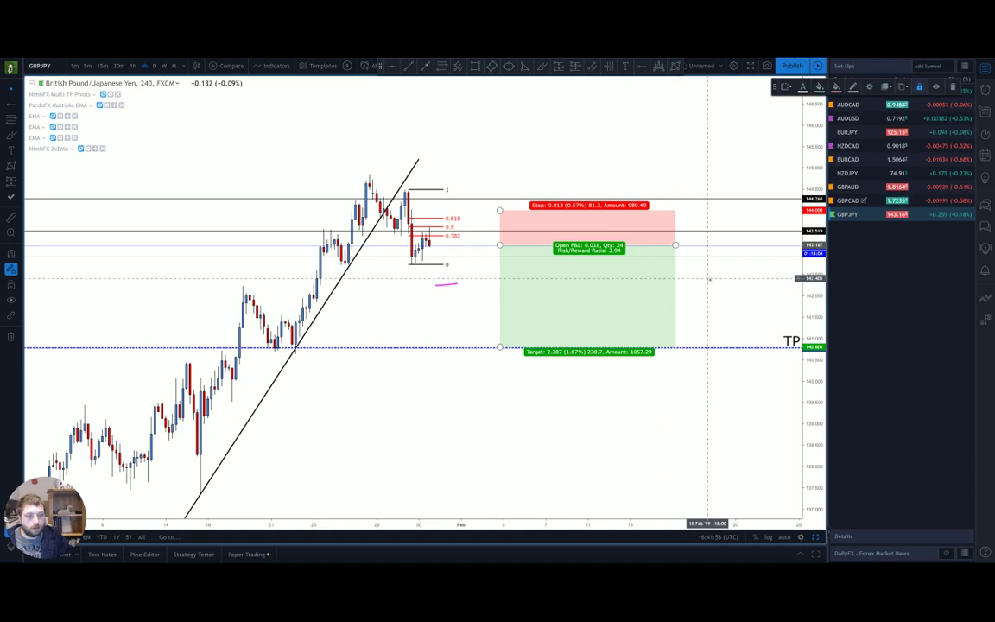
mouse_move(674, 244)
mouse_down()
mouse_move(720, 248)
mouse_move(672, 243)
mouse_up()
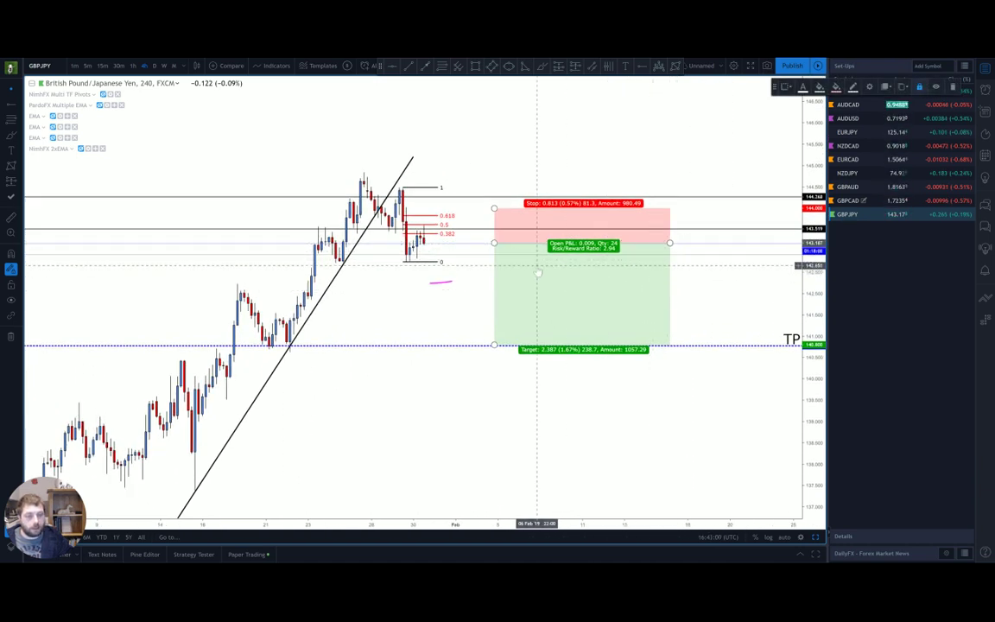
click(615, 167)
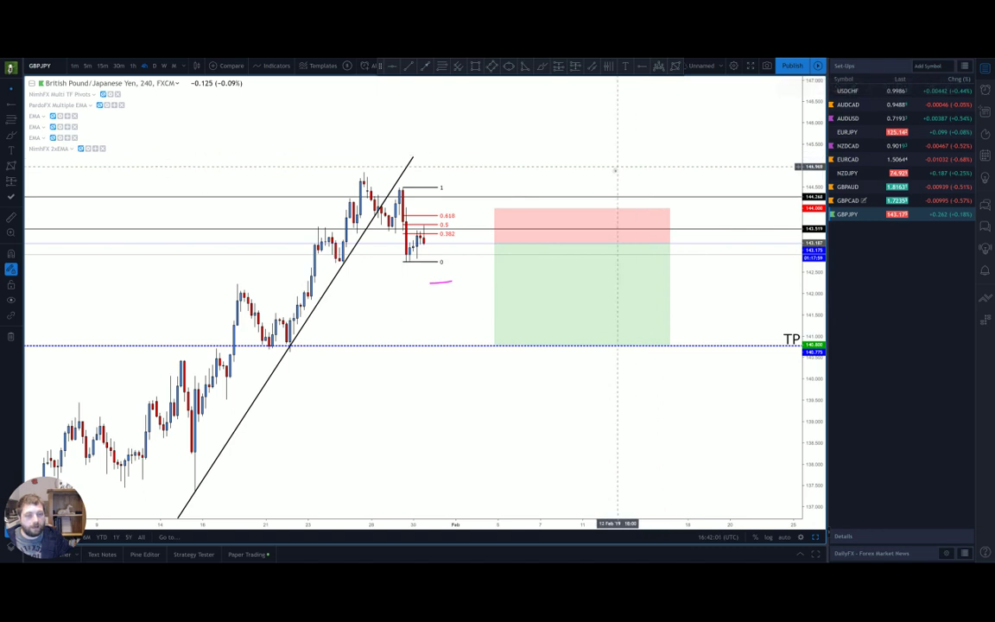
right_click(577, 273)
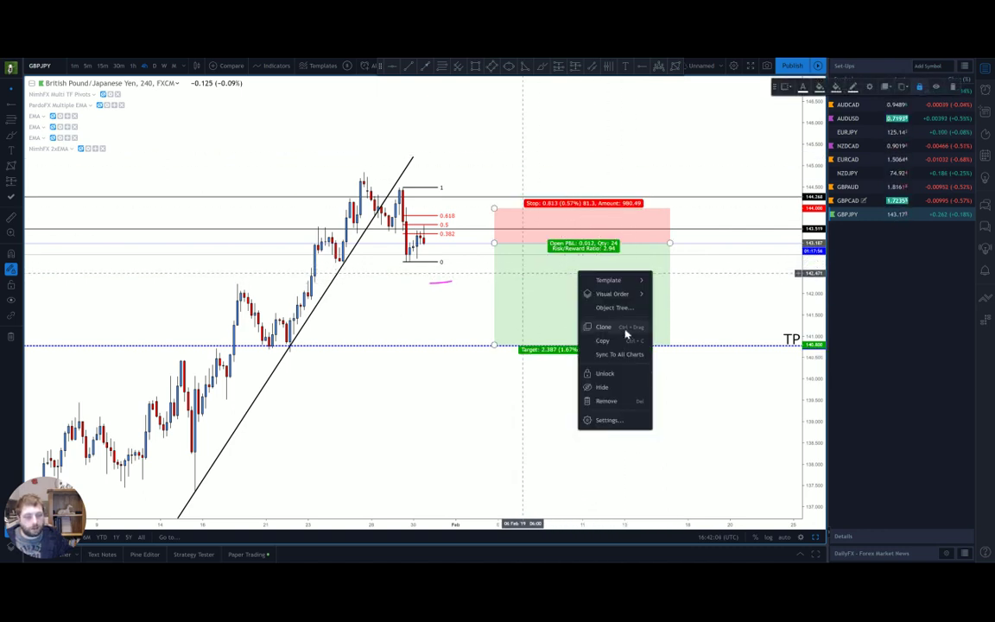
click(609, 373)
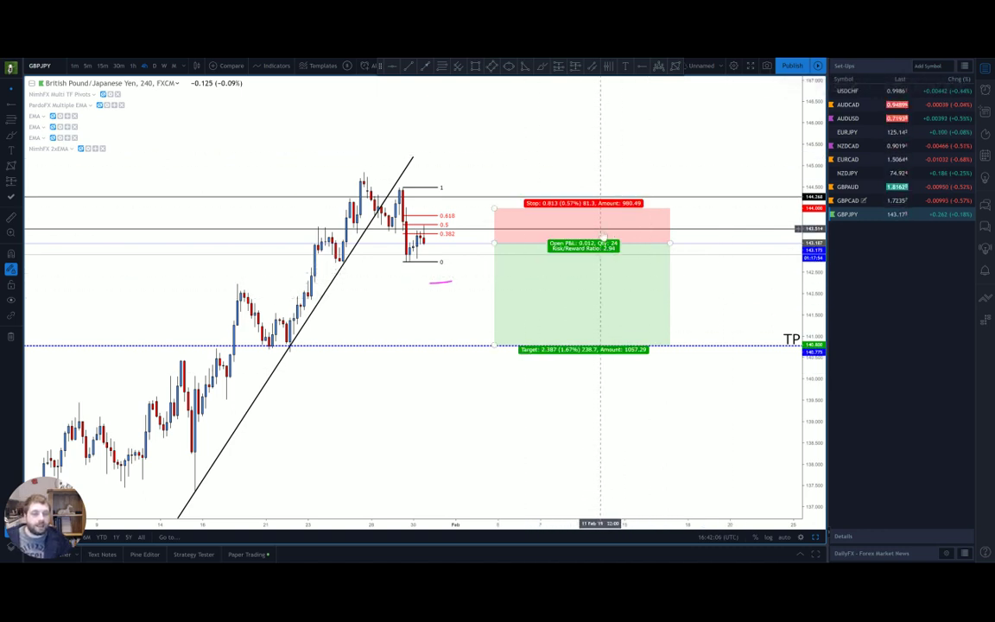